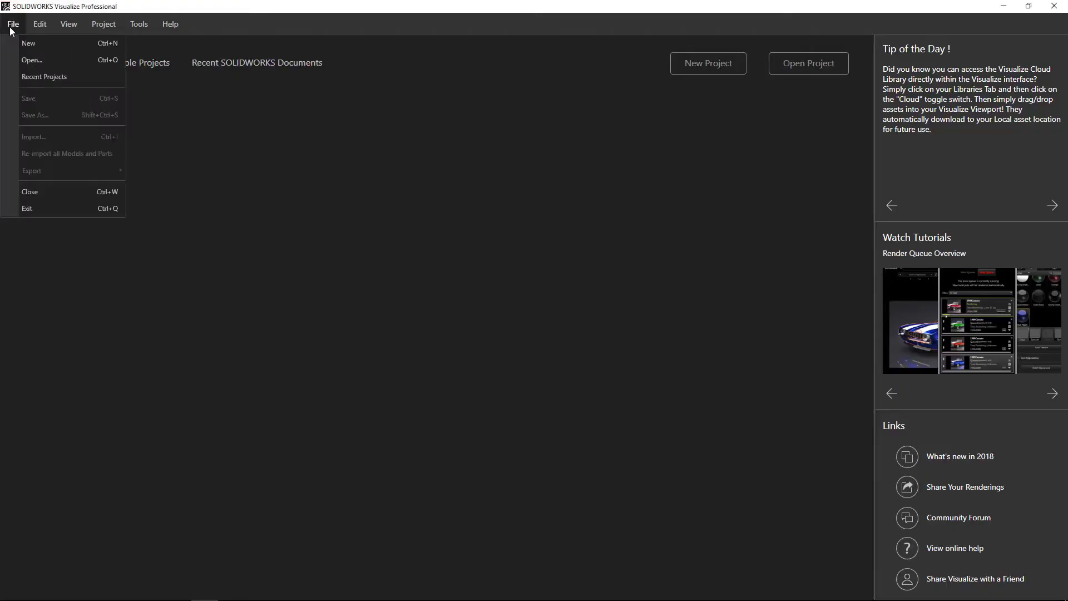
# Review the file types available in the Open dialog without loading a project
pyautogui.click(43, 61)
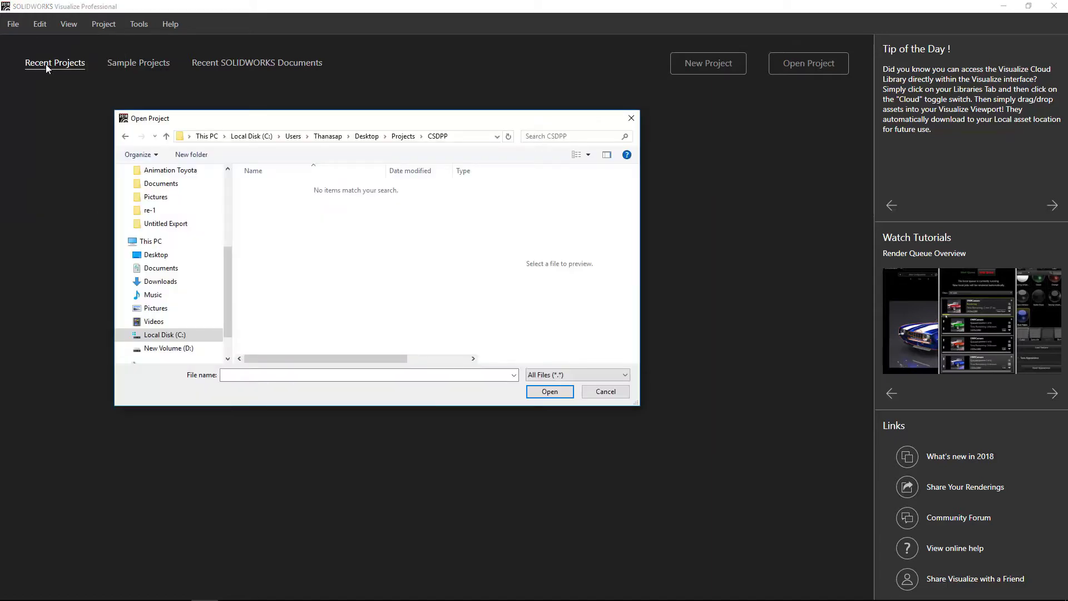
pyautogui.click(608, 373)
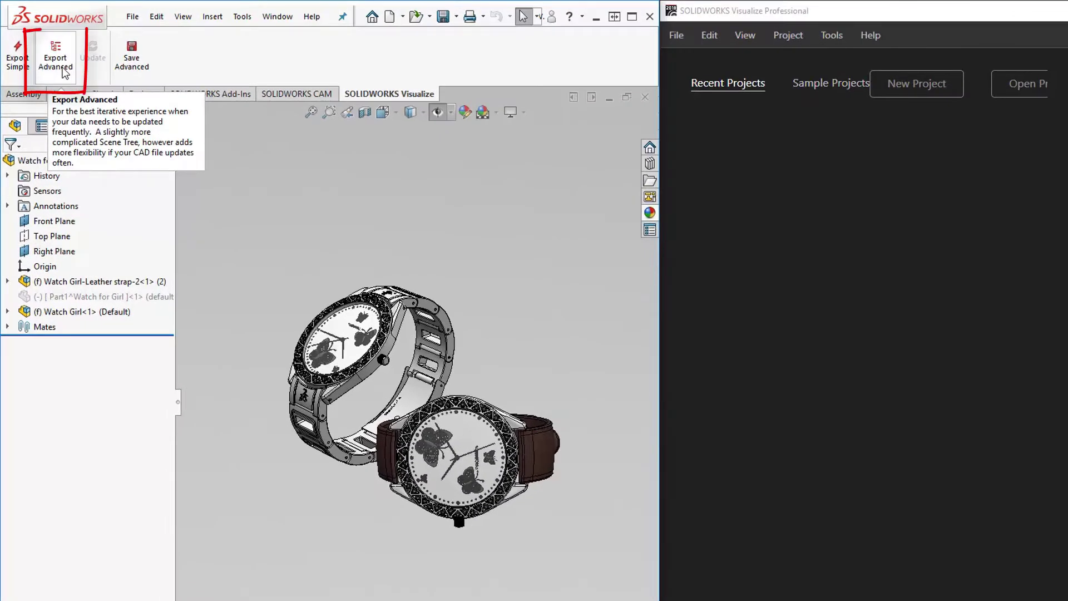
# Send the Watch for Girl assembly to Visualize via Export Advanced and maximize the window
pyautogui.click(64, 72)
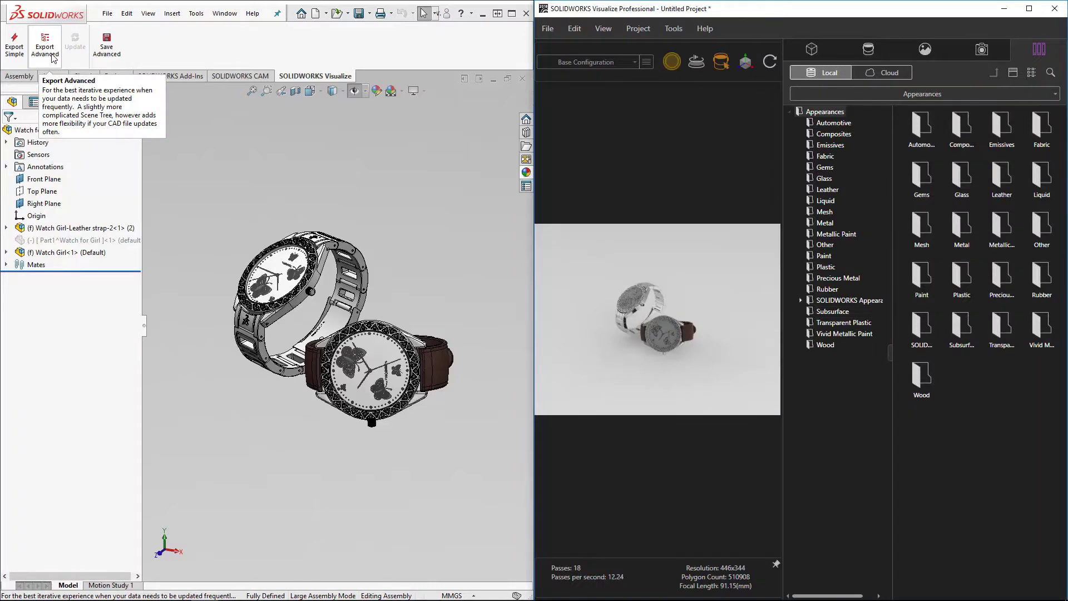
pyautogui.click(1030, 10)
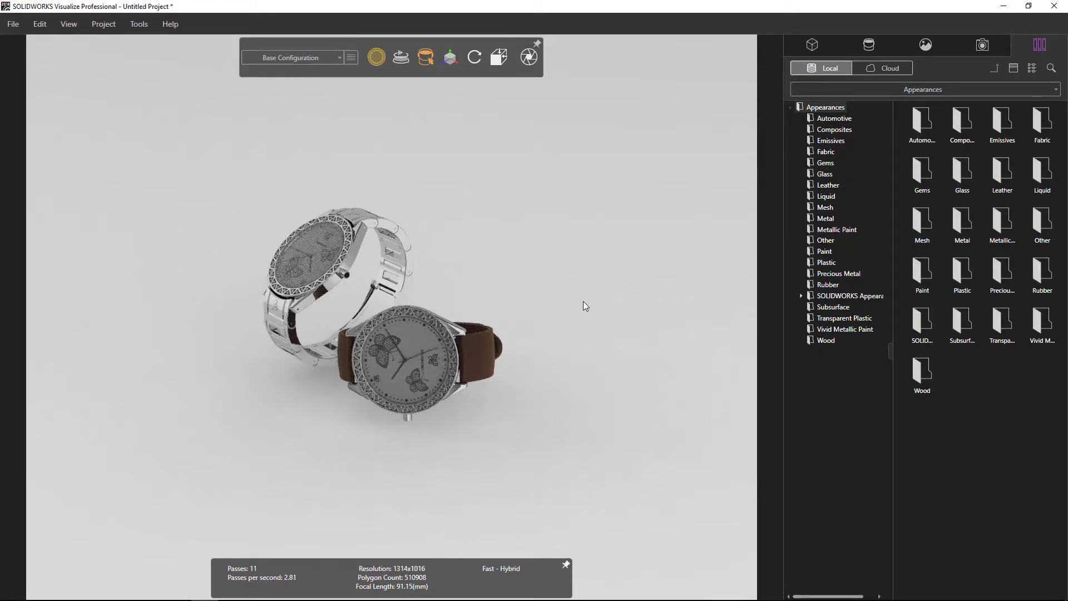
# Apply Cracked Brown Leather to the watch strap and set its colour to brown
pyautogui.scroll(5, 455, 231)
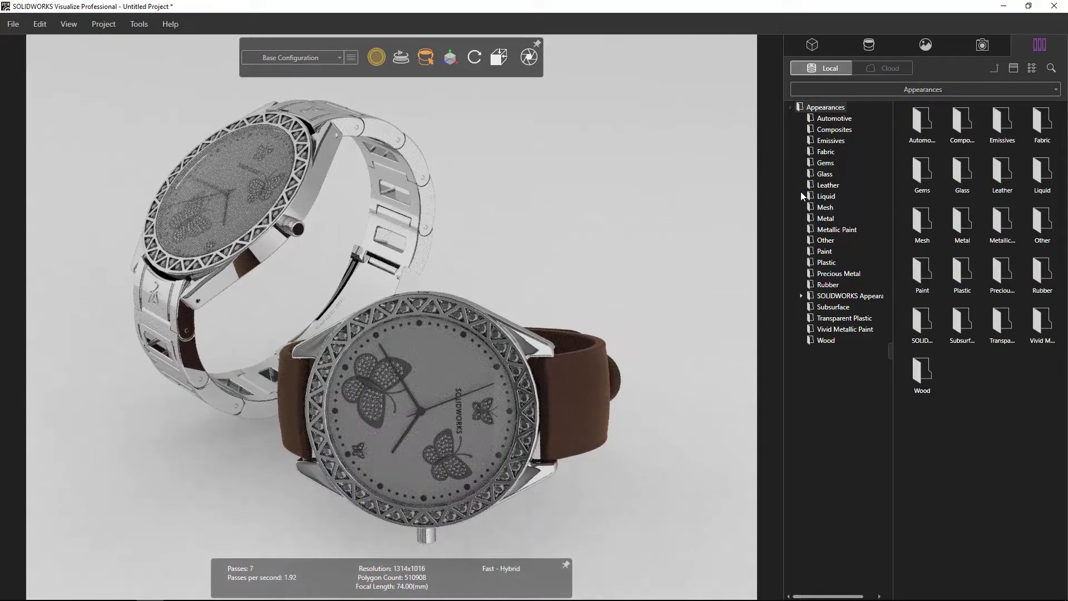
pyautogui.click(814, 185)
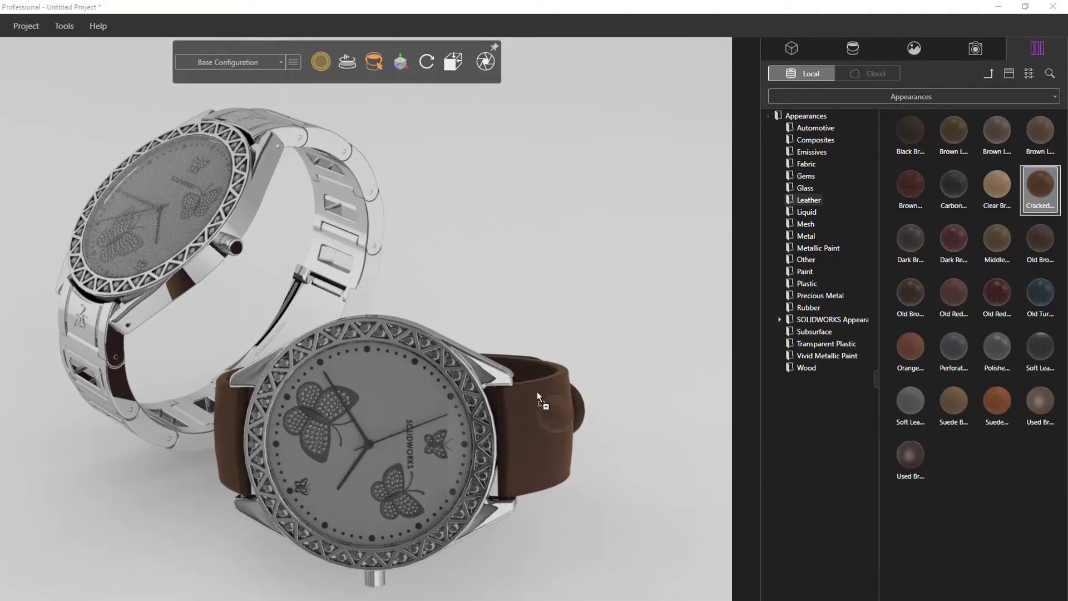
pyautogui.moveTo(537, 392); pyautogui.dragTo(536, 392)
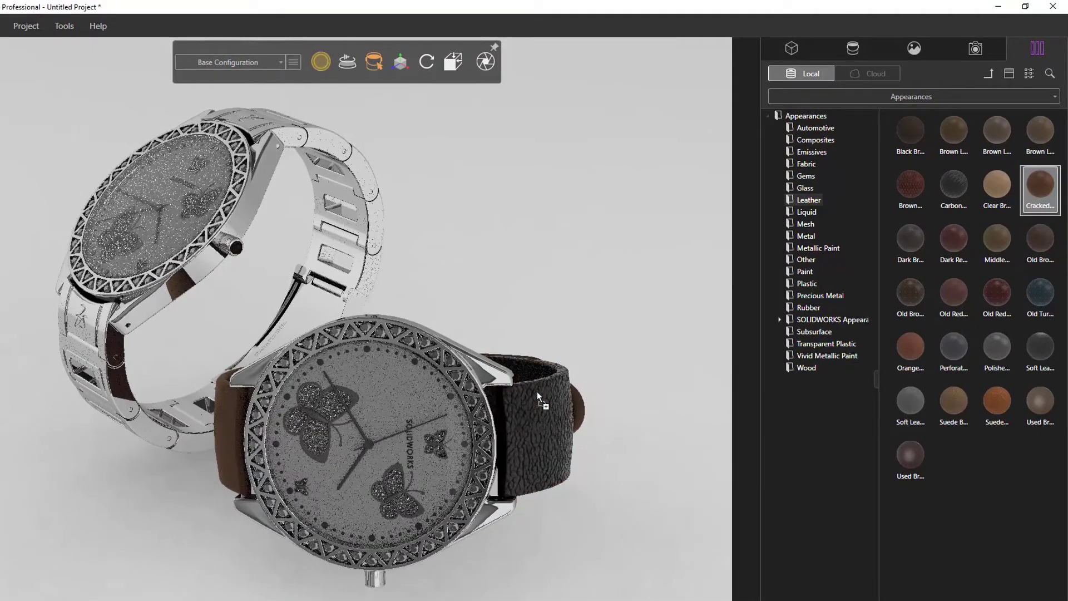
pyautogui.doubleClick(537, 391)
pyautogui.click(925, 97)
pyautogui.click(888, 96)
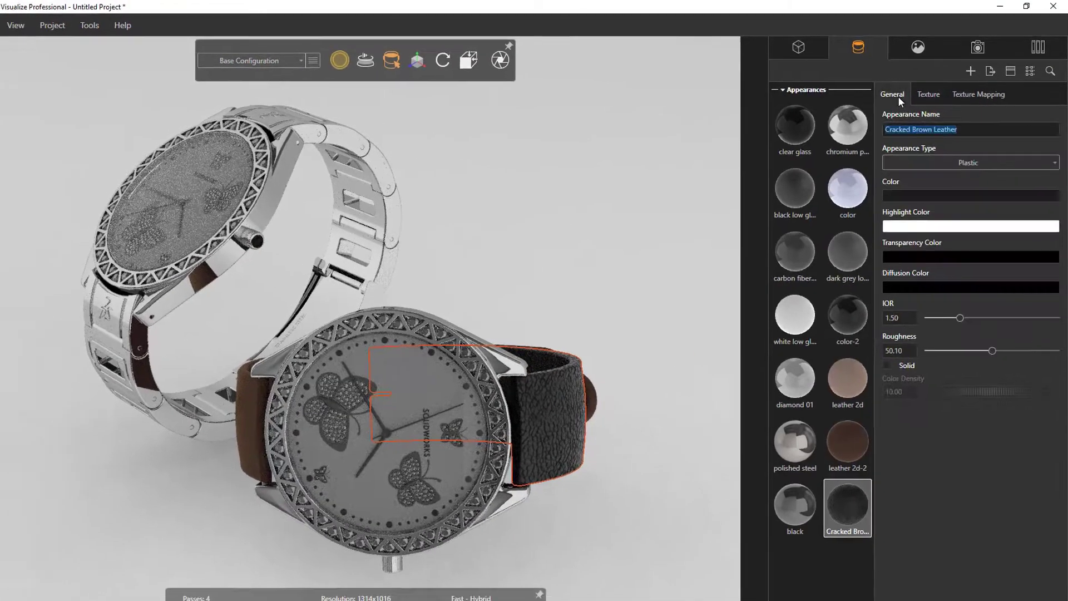
pyautogui.click(953, 211)
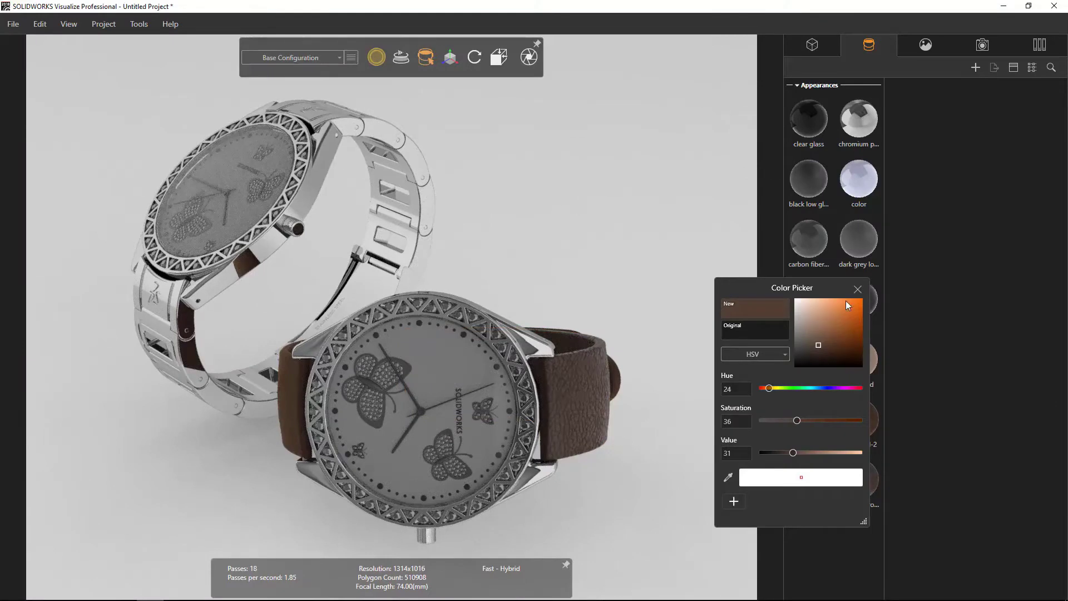
pyautogui.click(857, 289)
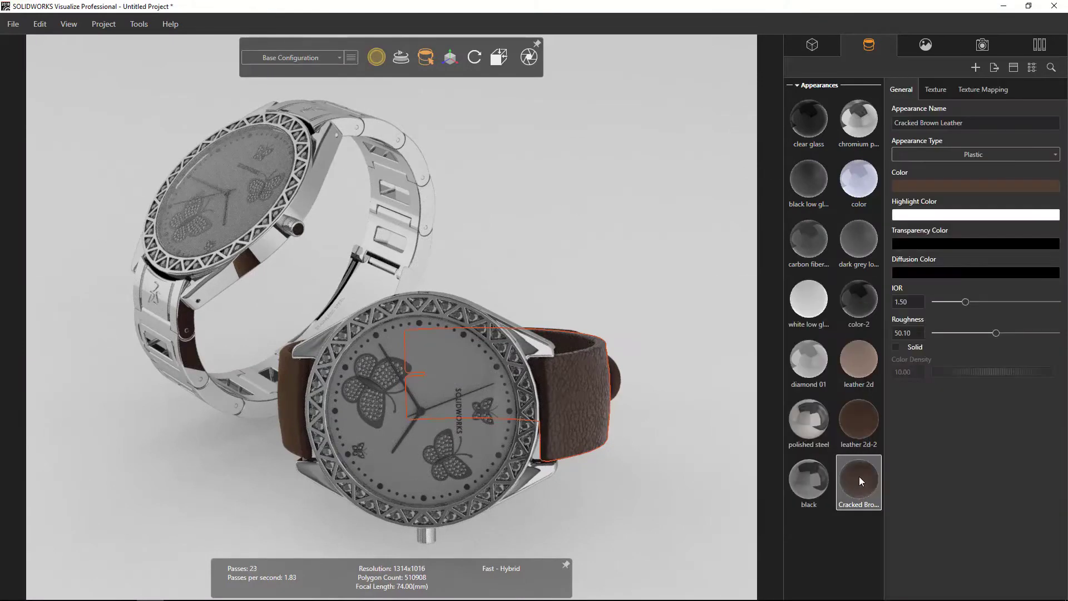
pyautogui.click(556, 274)
# Change diamond 01's appearance type to a gem type so the bezel stones sparkle
pyautogui.doubleClick(502, 338)
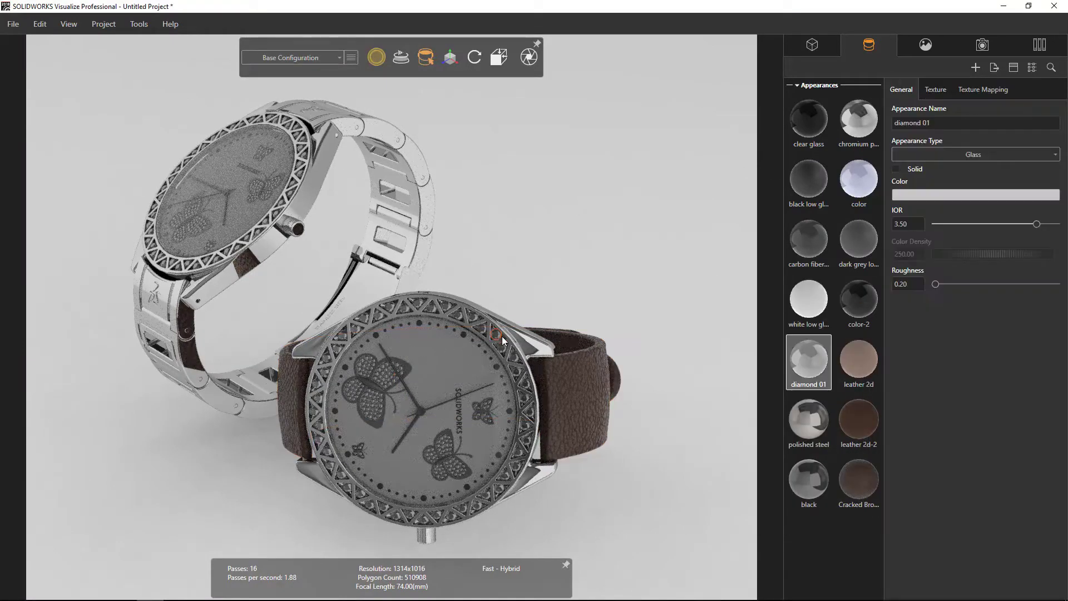
pyautogui.click(973, 154)
pyautogui.click(934, 215)
pyautogui.click(674, 303)
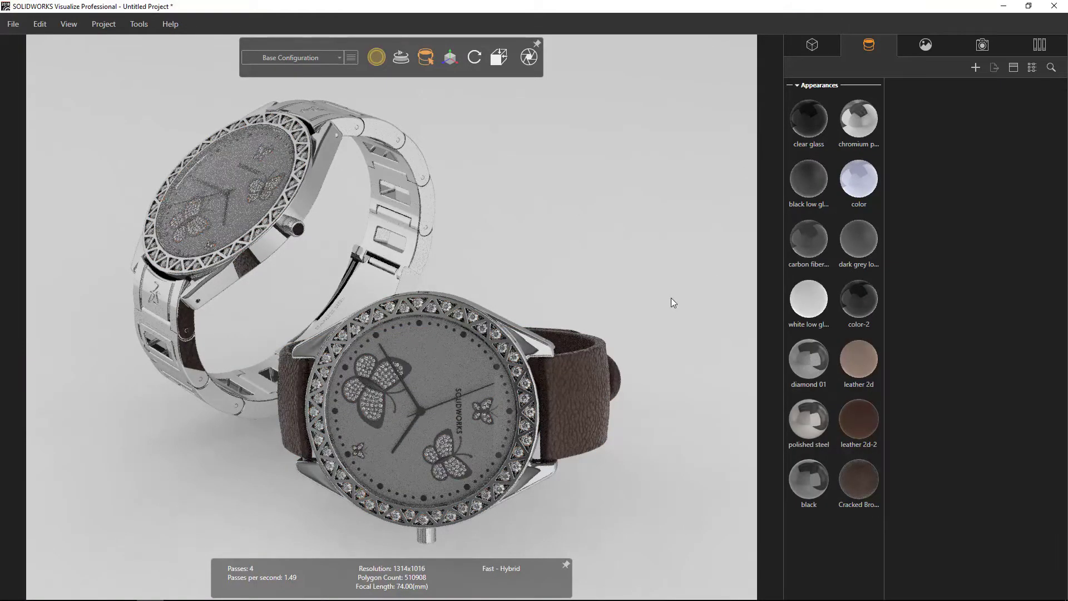
pyautogui.moveTo(474, 321); pyautogui.dragTo(466, 287)
# Apply the Chrome Studio environment from the Environments library to the scene
pyautogui.click(1040, 45)
pyautogui.click(986, 88)
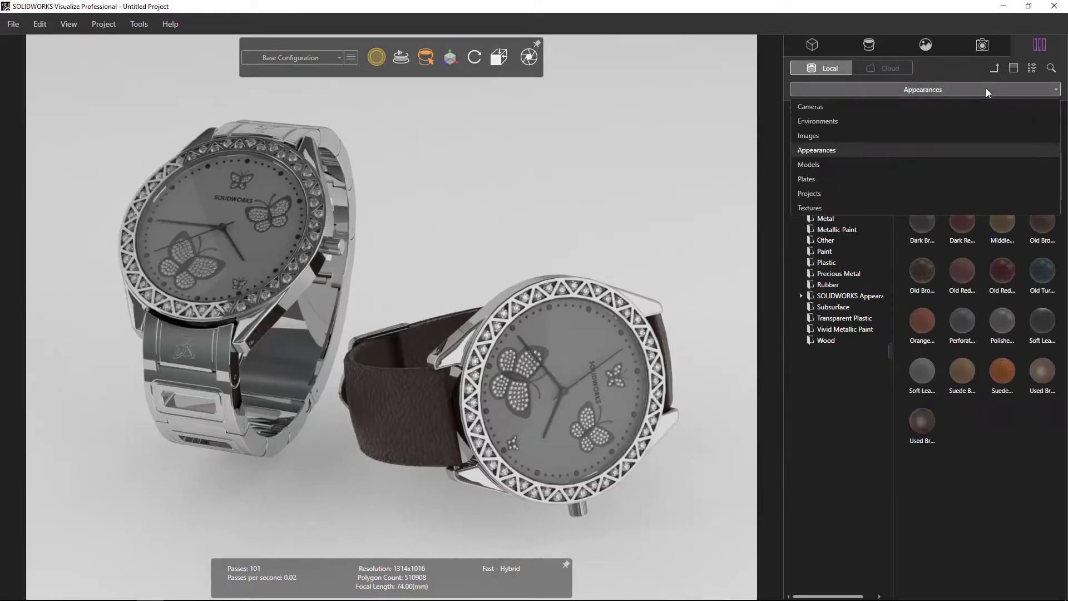
pyautogui.click(869, 117)
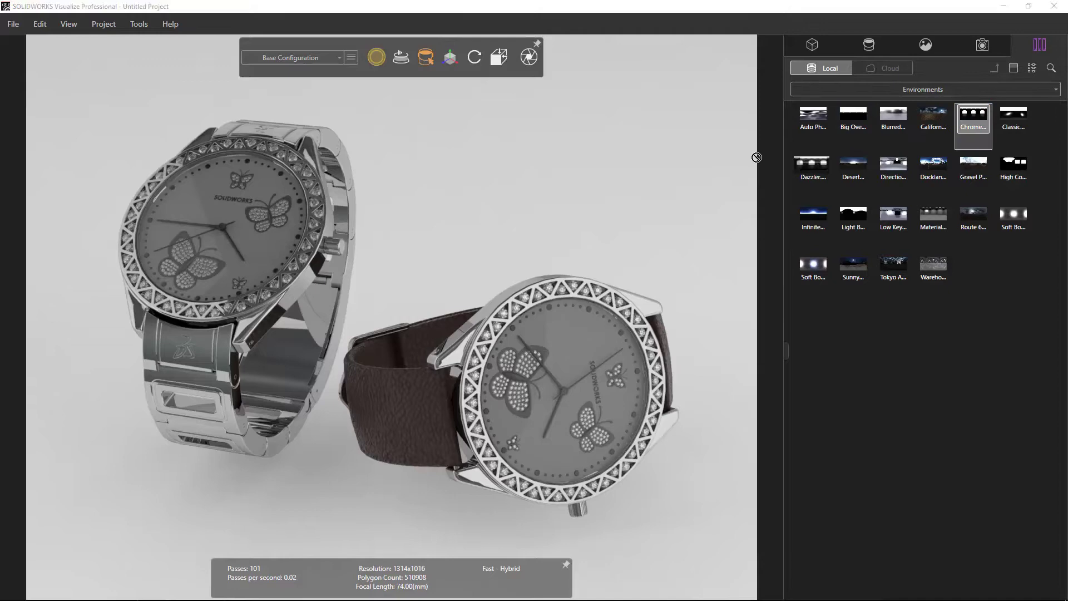
pyautogui.moveTo(757, 158); pyautogui.dragTo(568, 178)
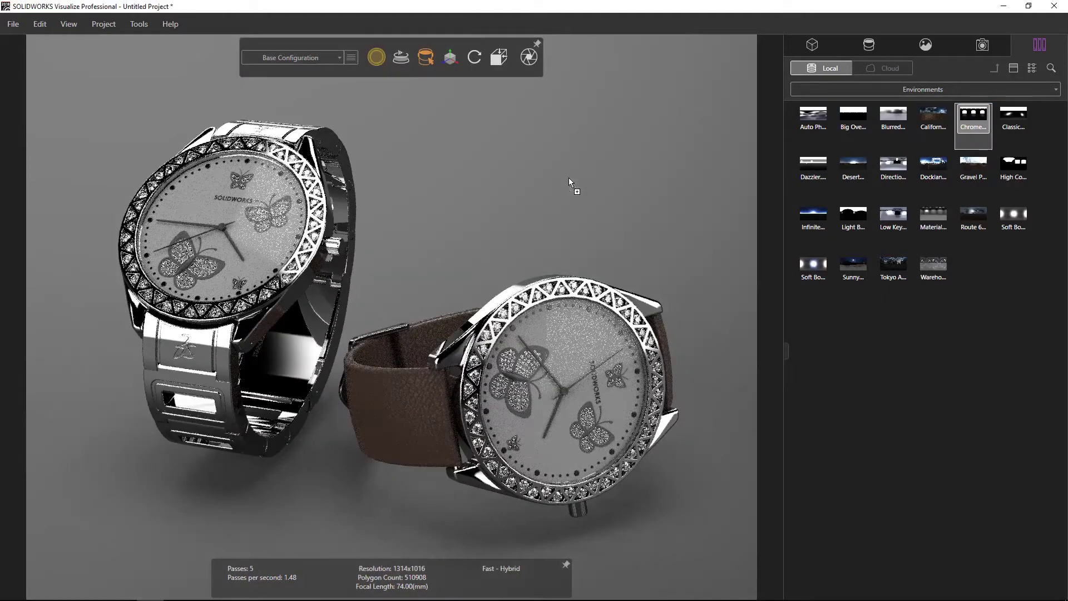
# Set a near-black background and raise the floor reflection to 0.21 in the advanced settings
pyautogui.click(925, 45)
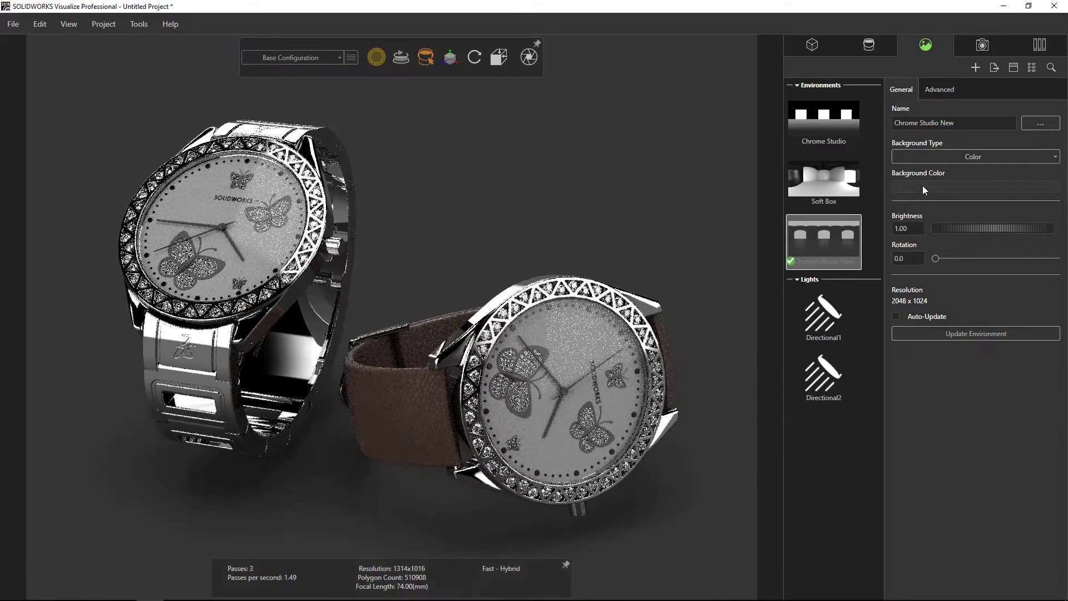
pyautogui.click(922, 188)
pyautogui.click(818, 252)
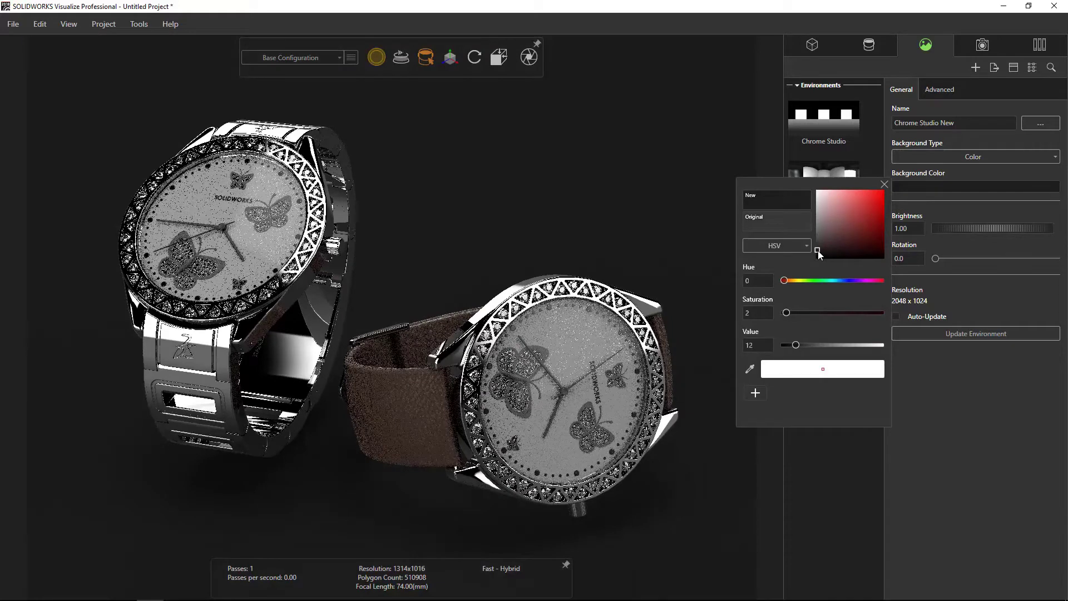
pyautogui.click(818, 247)
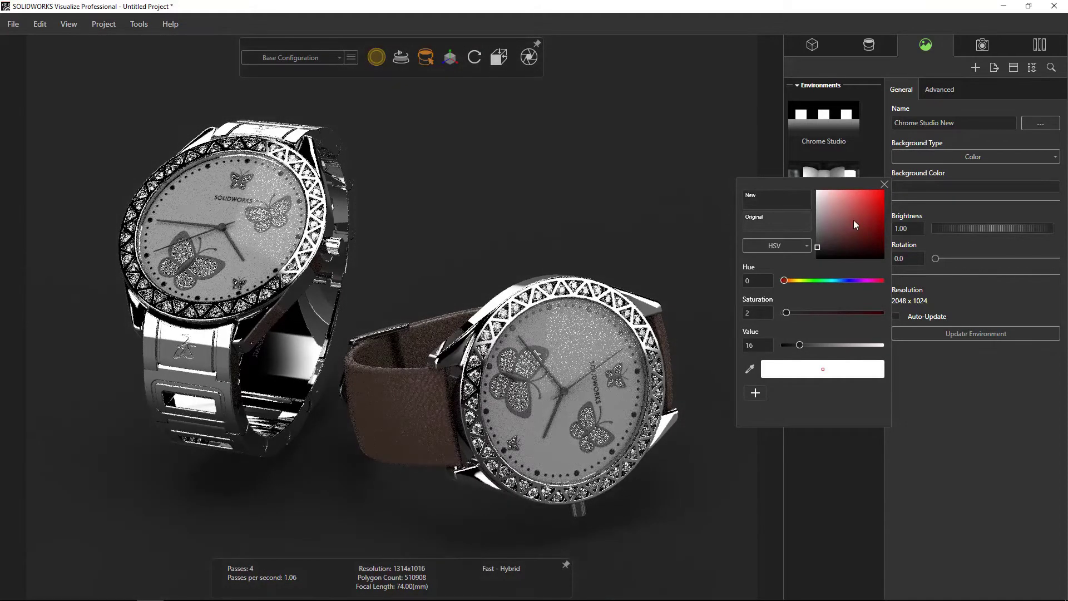
pyautogui.click(884, 183)
pyautogui.click(939, 90)
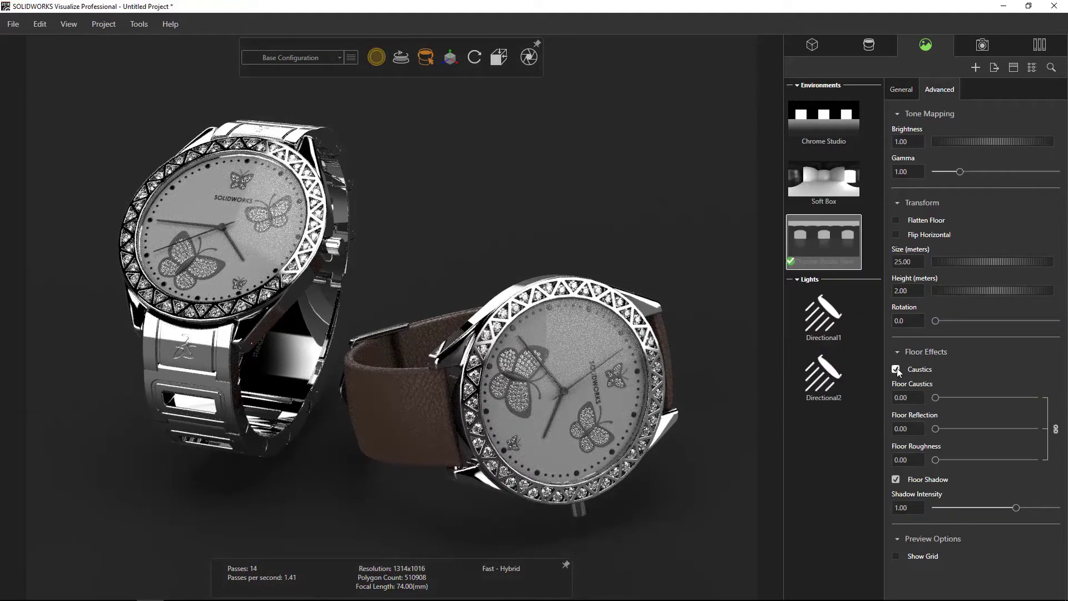
pyautogui.moveTo(935, 428); pyautogui.dragTo(940, 460)
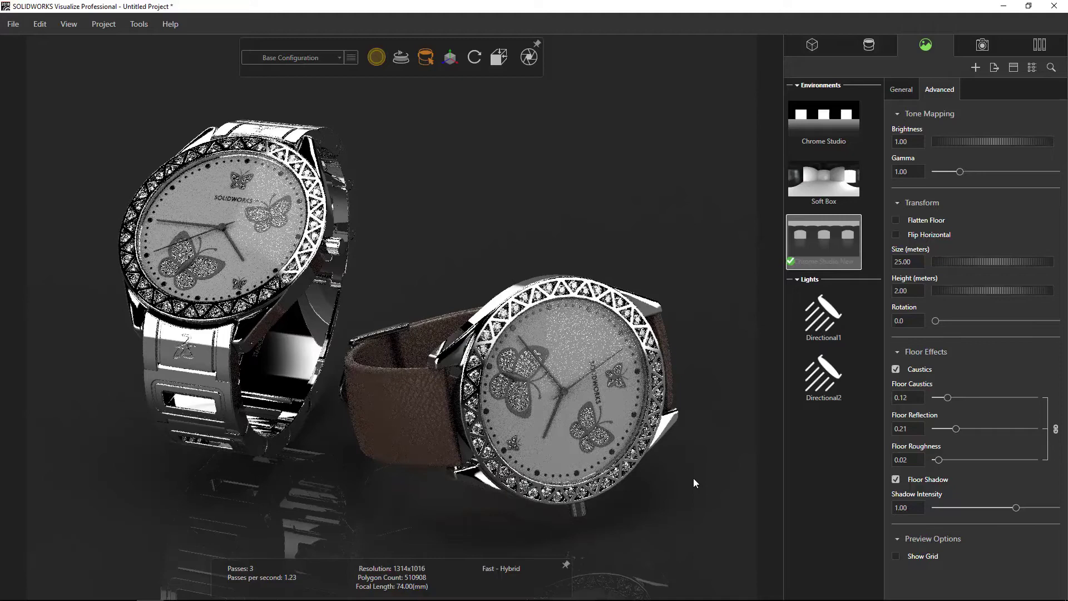
pyautogui.moveTo(693, 479); pyautogui.dragTo(693, 496)
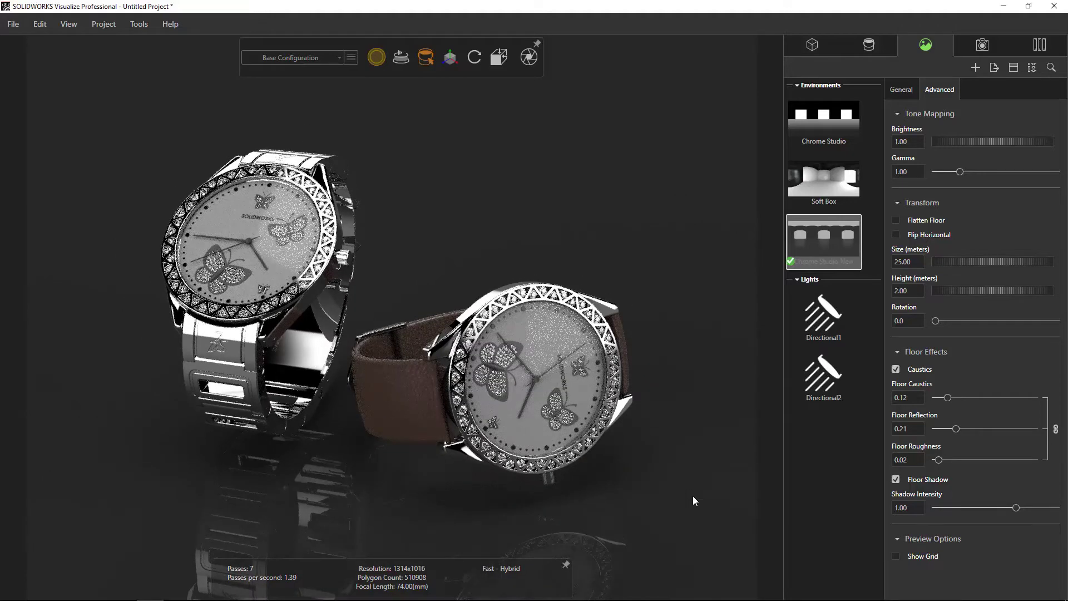
# Focus the depth of field on the front watch face and set F Stop to 4.72
pyautogui.click(530, 61)
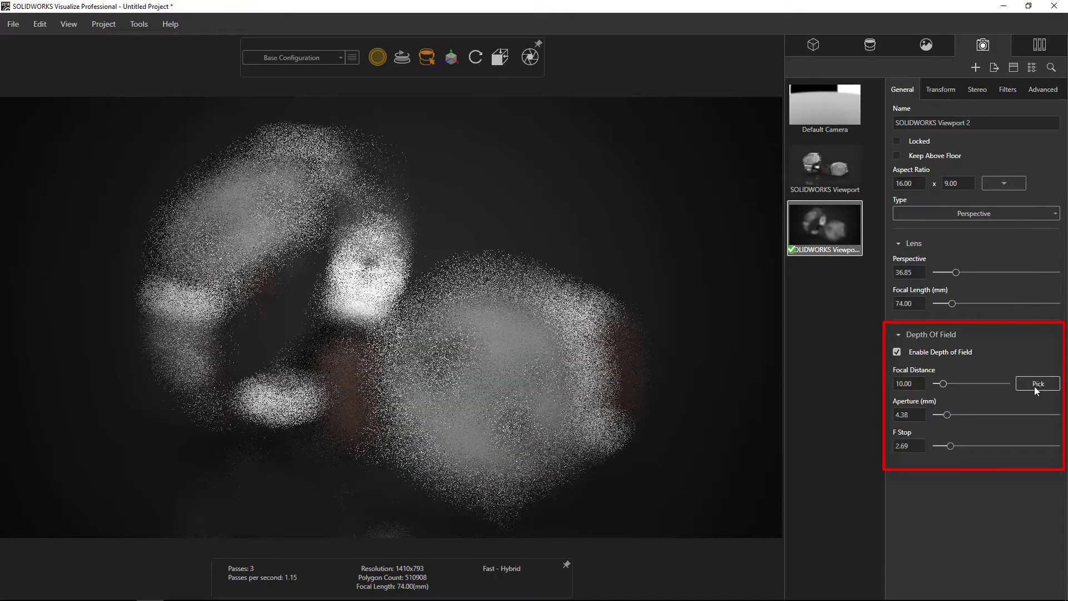
pyautogui.click(1034, 386)
pyautogui.click(490, 382)
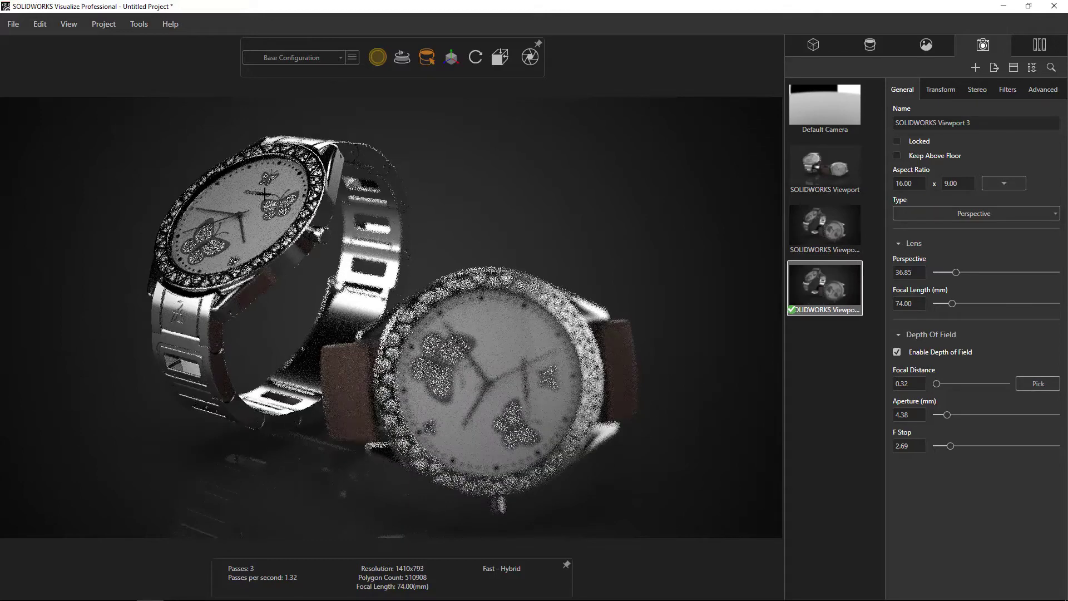
pyautogui.moveTo(950, 446); pyautogui.dragTo(960, 450)
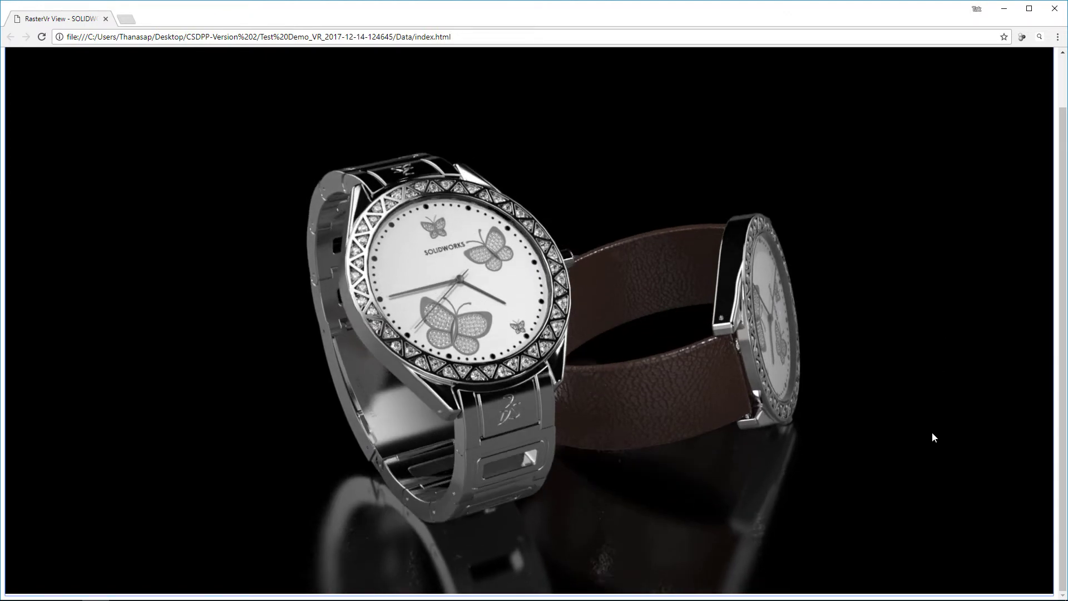
# Orbit the RasterVR View render to see the watches' backs and strap sides
pyautogui.moveTo(915, 521); pyautogui.dragTo(313, 472)
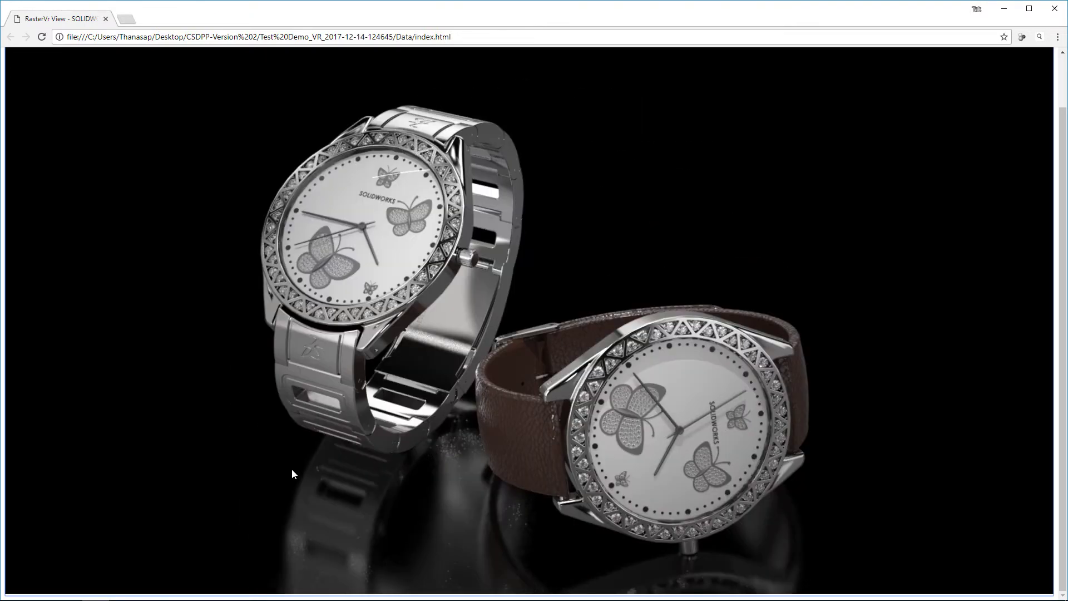